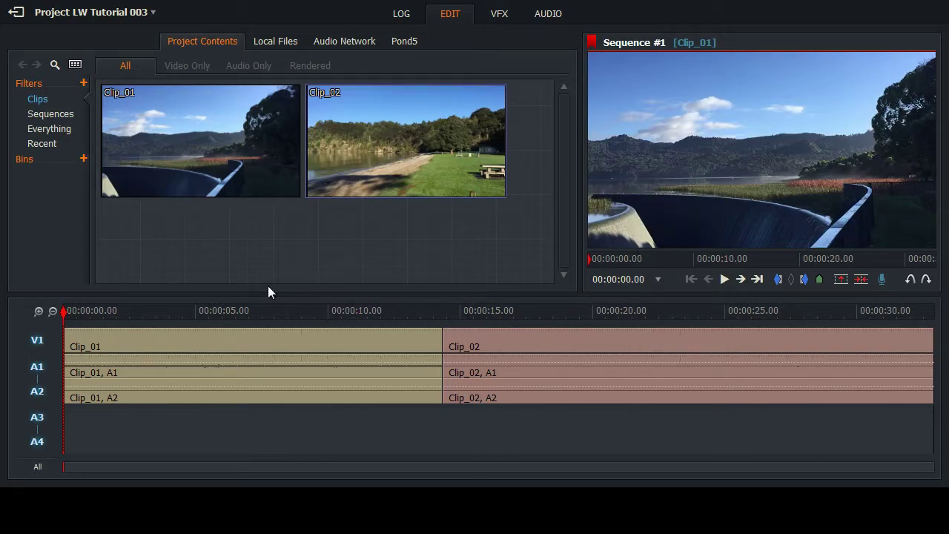
Mark In at 00:00:02.00 and Mark Out at 00:00:07.01 on Clip_01.
{"action": "left_click_drag", "start_coordinate": [64, 312], "coordinate": [115, 320]}
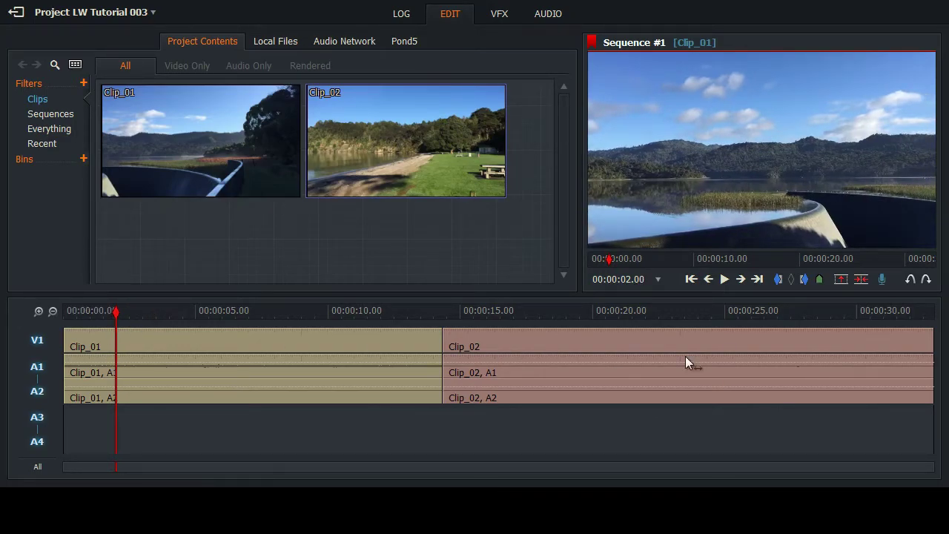
{"action": "left_click", "coordinate": [779, 282]}
{"action": "left_click_drag", "start_coordinate": [114, 312], "coordinate": [249, 319]}
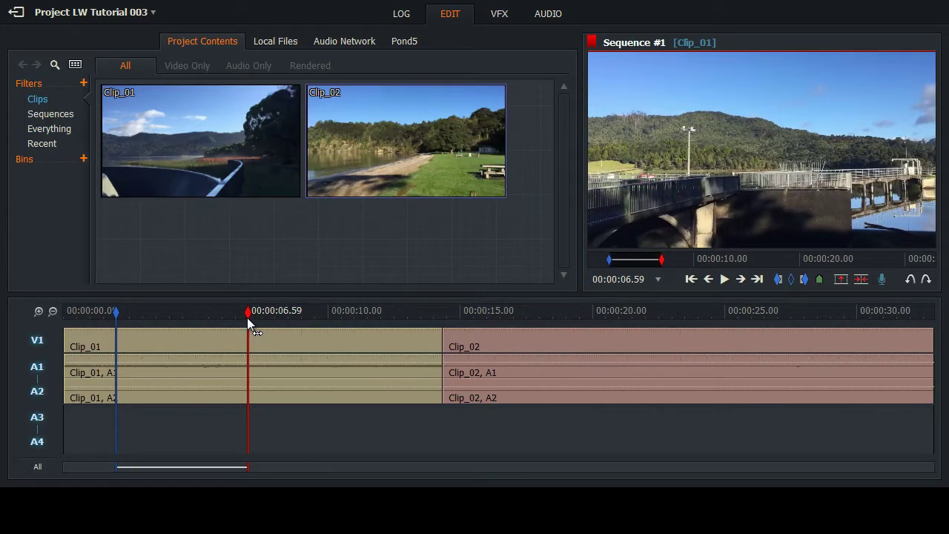
{"action": "key", "text": "Right"}
{"action": "key", "text": "Right"}
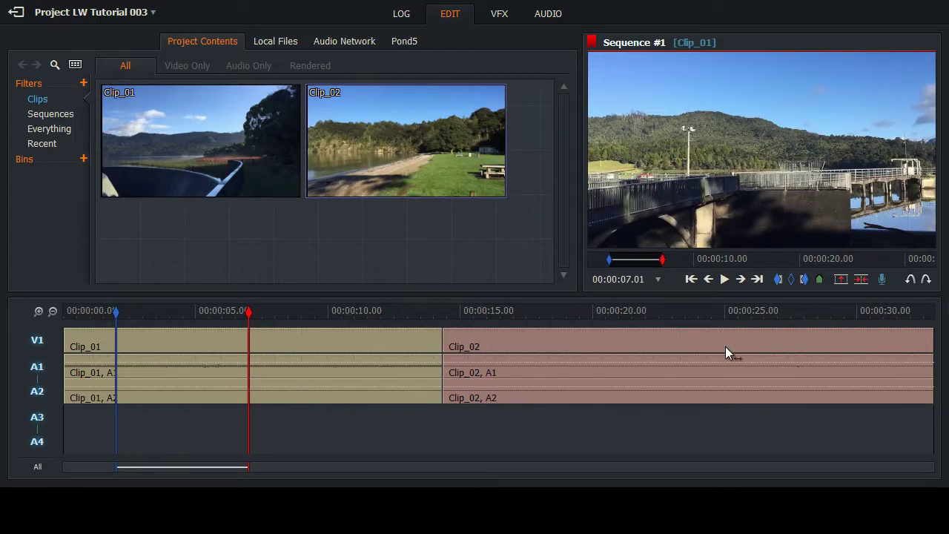
{"action": "left_click", "coordinate": [805, 282]}
In the VFX workspace's Text effects, look over Crawl and Roll, then select Titles.
{"action": "left_click", "coordinate": [500, 16]}
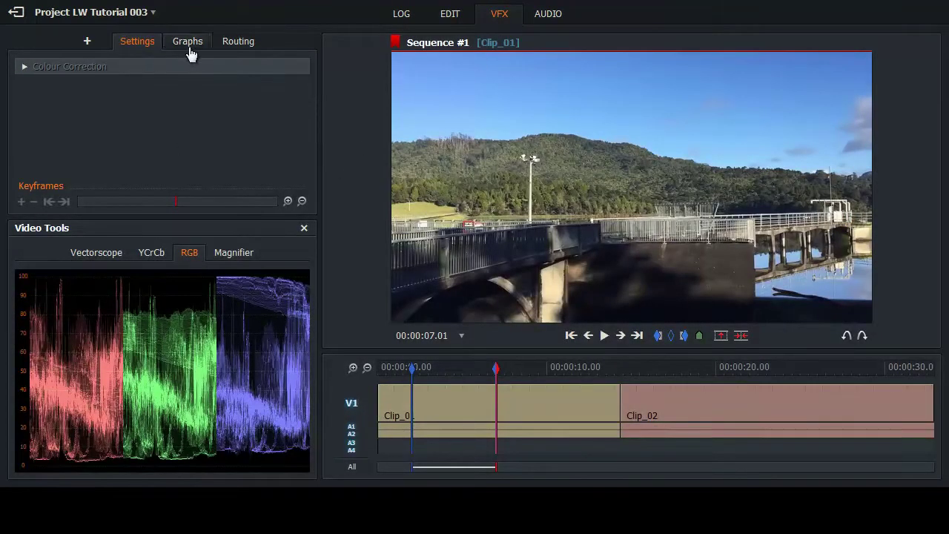
{"action": "left_click", "coordinate": [87, 45]}
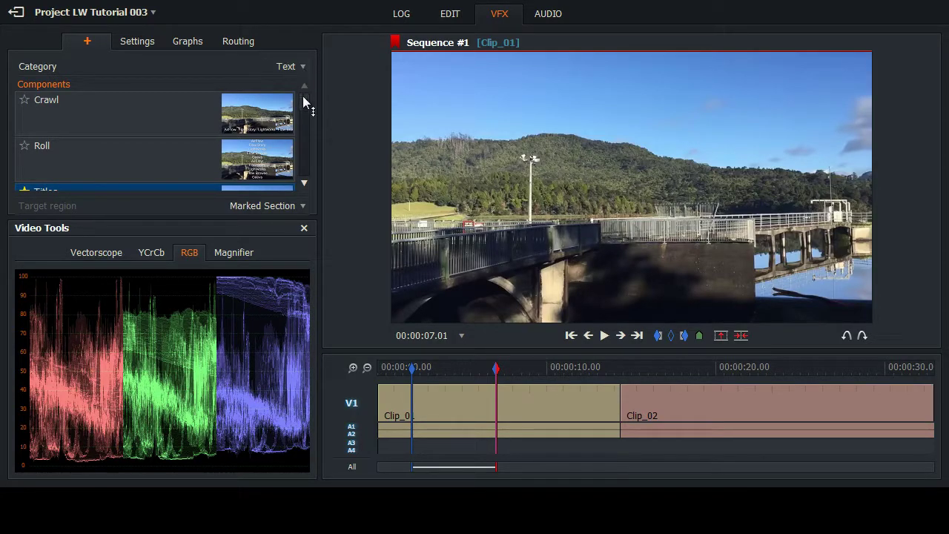
{"action": "left_click", "coordinate": [95, 132]}
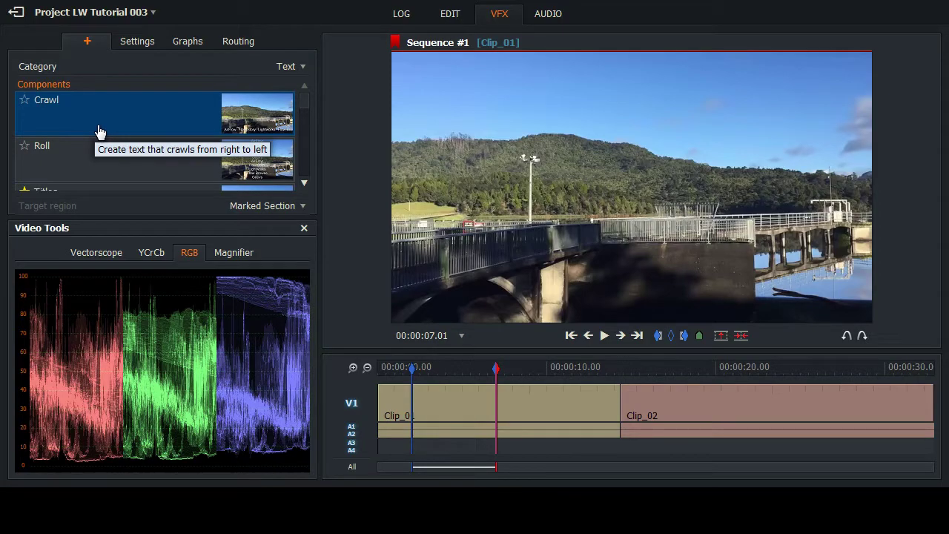
{"action": "left_click", "coordinate": [105, 173]}
{"action": "scroll", "coordinate": [186, 161], "scroll_direction": "down", "scroll_amount": 1}
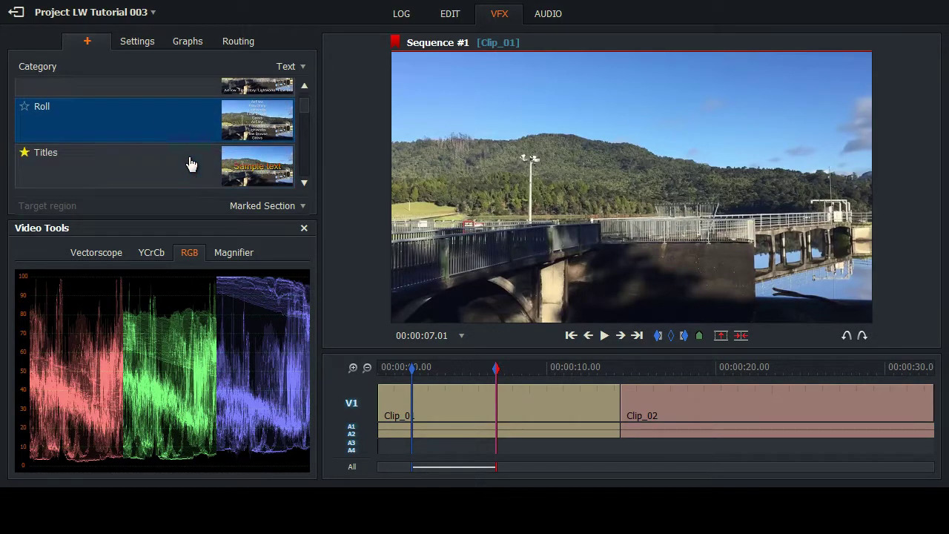
{"action": "left_click", "coordinate": [60, 172]}
Drop the Titles effect onto the marked 2–7.01 s range of Clip_01.
{"action": "left_click_drag", "start_coordinate": [46, 173], "coordinate": [447, 400]}
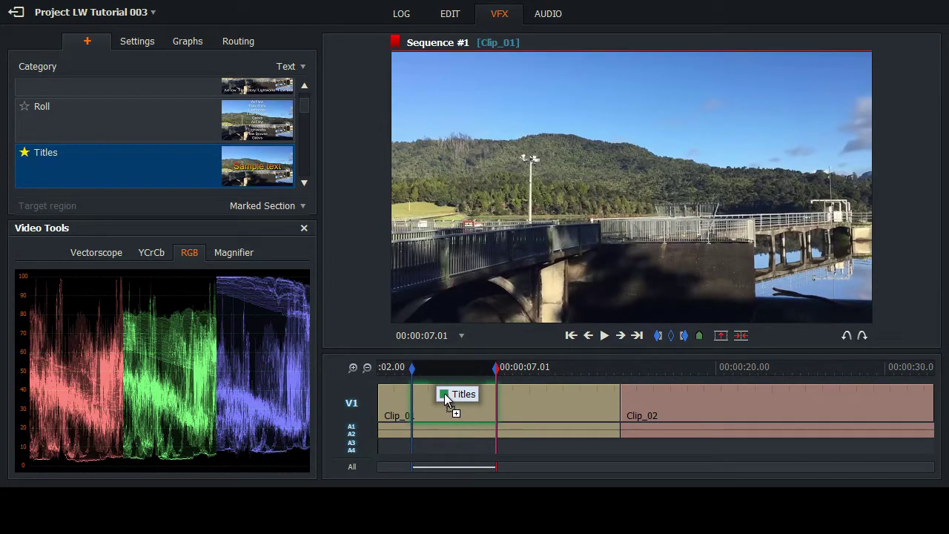
{"action": "left_click_drag", "start_coordinate": [445, 399], "coordinate": [444, 392]}
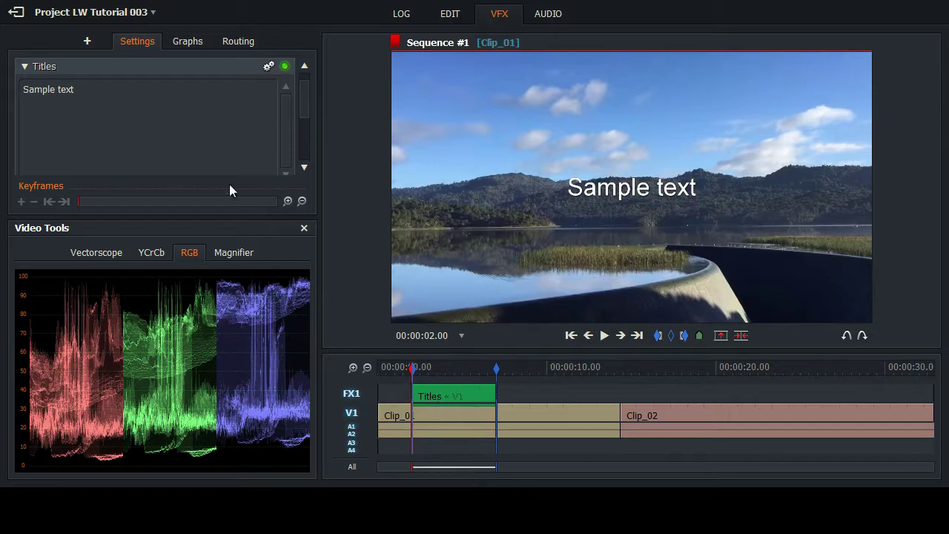
{"action": "mouse_move", "coordinate": [631, 188]}
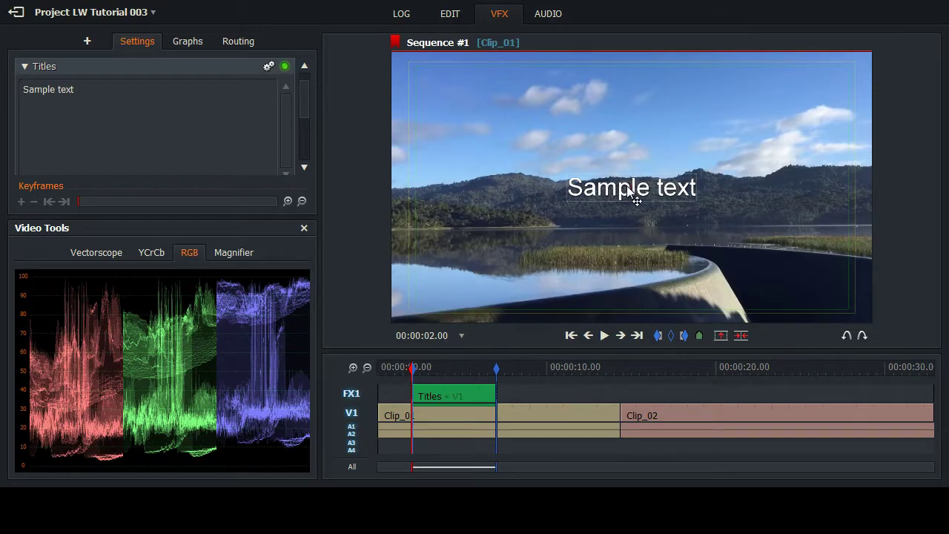
Move the title near the frame's bottom and replace 'Sample text' with 'Clip 1'.
{"action": "left_click_drag", "start_coordinate": [636, 200], "coordinate": [634, 305]}
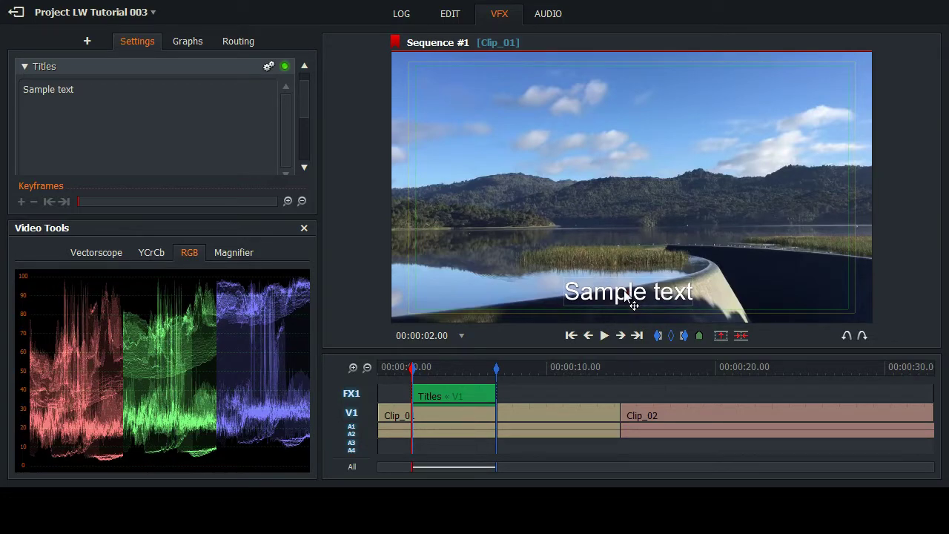
{"action": "left_click_drag", "start_coordinate": [634, 304], "coordinate": [634, 305]}
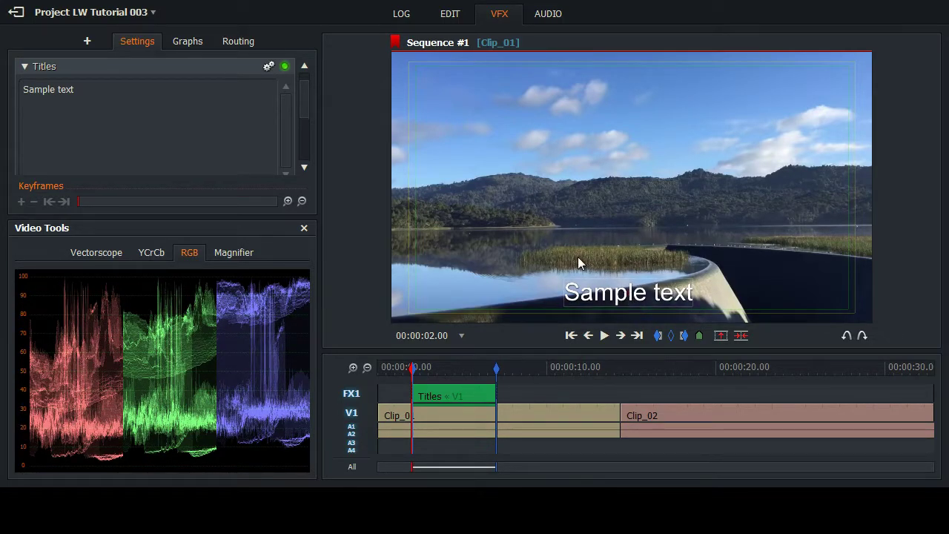
{"action": "left_click", "coordinate": [84, 91]}
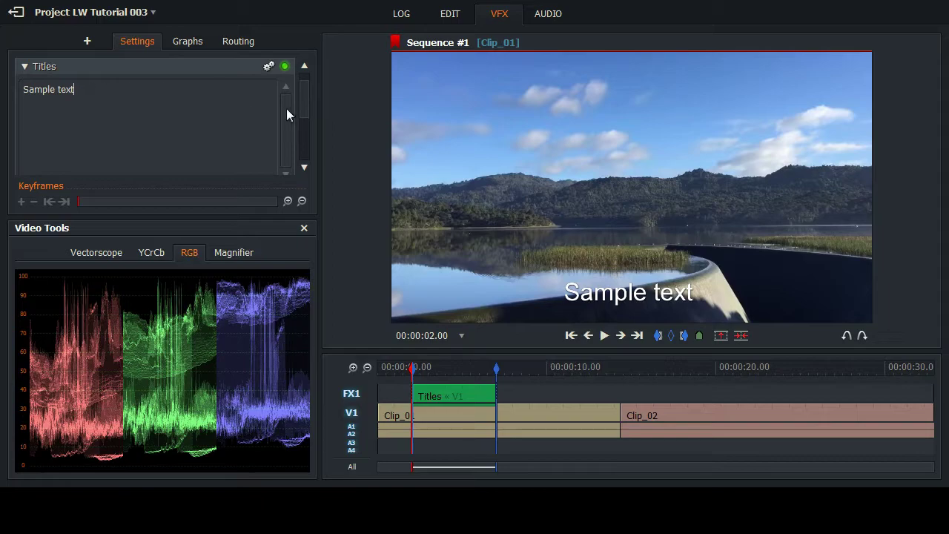
{"action": "key", "text": "BackSpace"}
{"action": "key", "text": "BackSpace"}
{"action": "key", "text": "BackSpace"}
{"action": "key", "text": "BackSpace"}
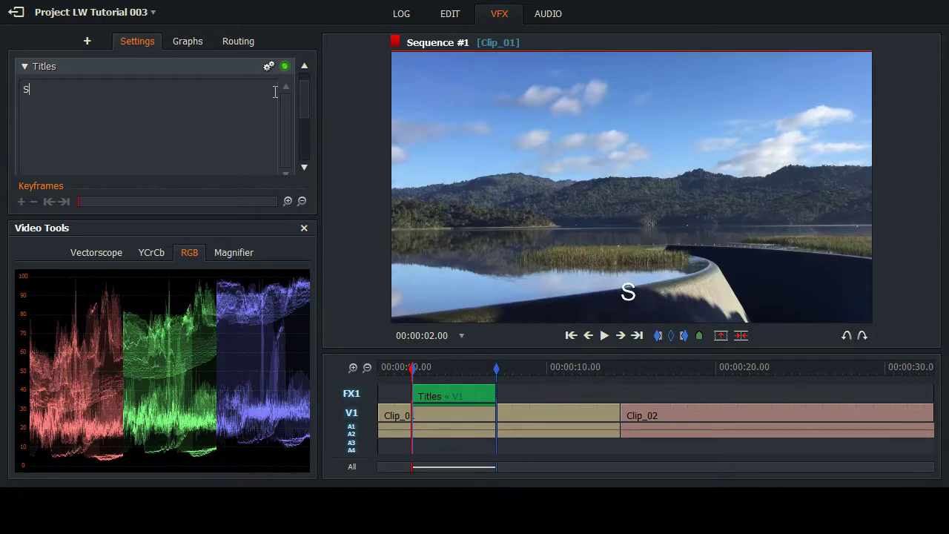
{"action": "key", "text": "BackSpace"}
{"action": "type", "text": "Cli"}
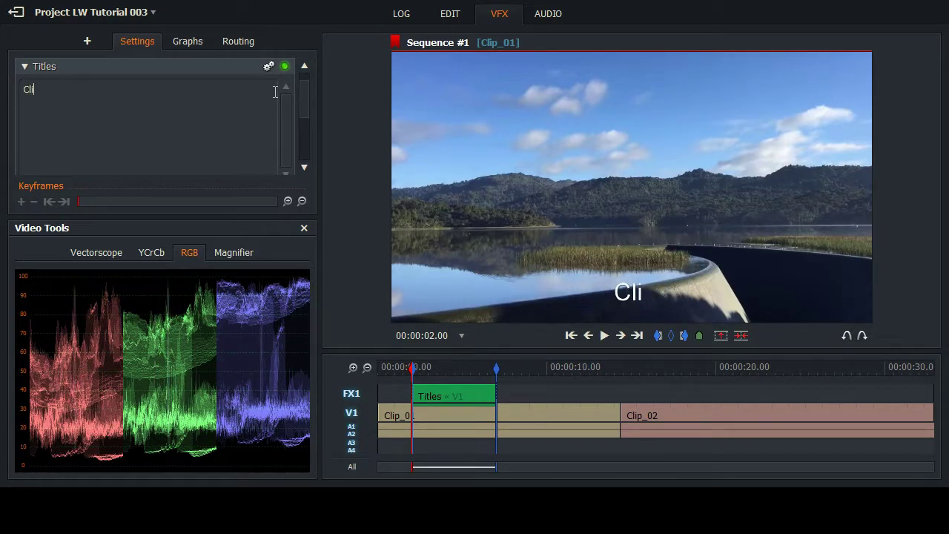
{"action": "type", "text": "p 1"}
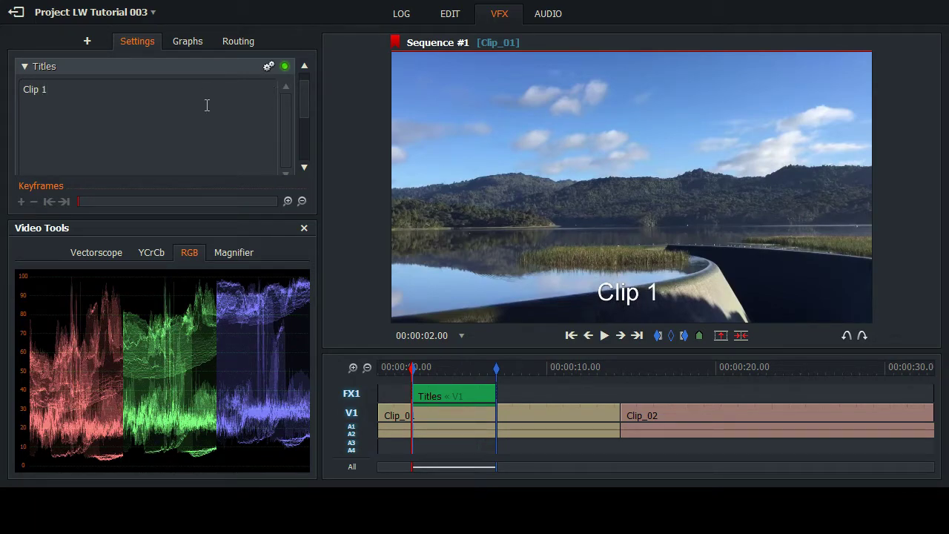
{"action": "left_click_drag", "start_coordinate": [303, 90], "coordinate": [307, 121]}
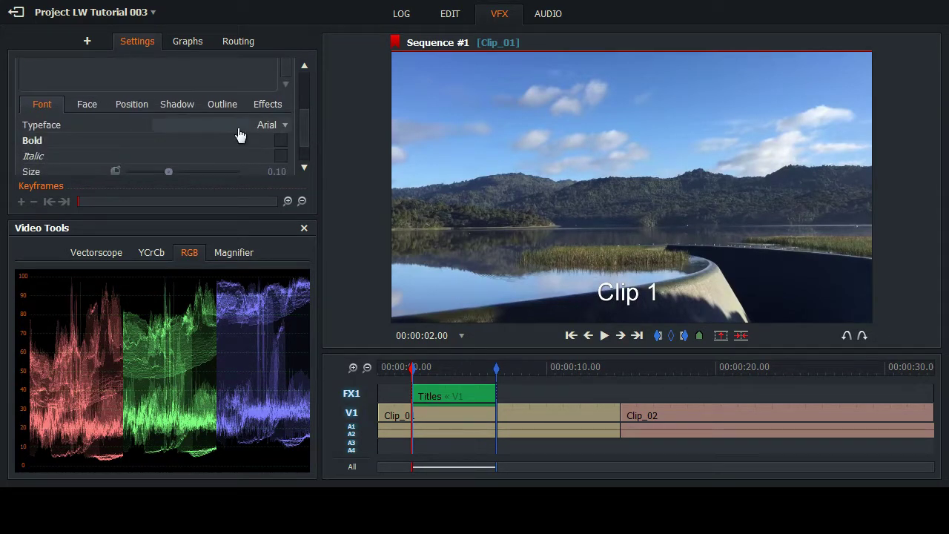
Give the Clip 1 title face a vertical gradient: Colour One yellow, Colour Two red.
{"action": "left_click", "coordinate": [132, 105]}
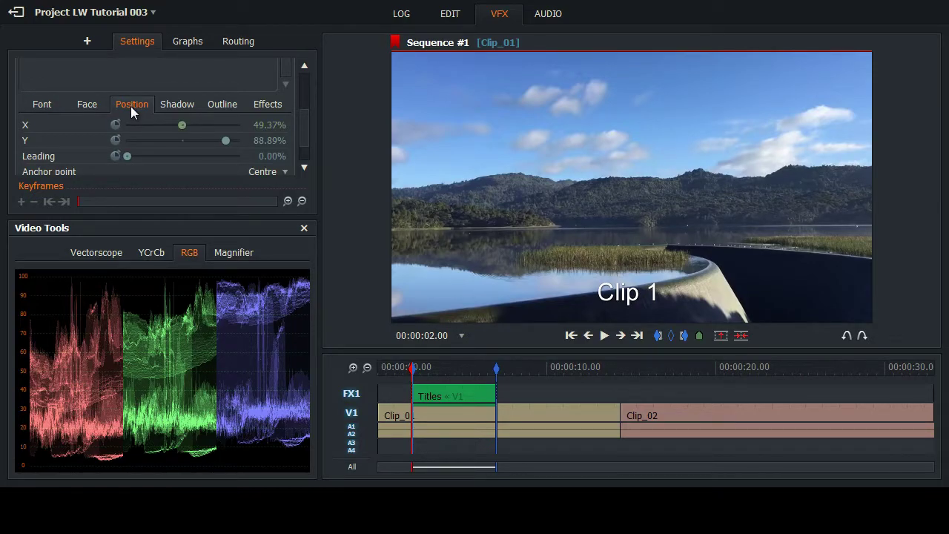
{"action": "left_click", "coordinate": [87, 104]}
{"action": "left_click", "coordinate": [131, 141]}
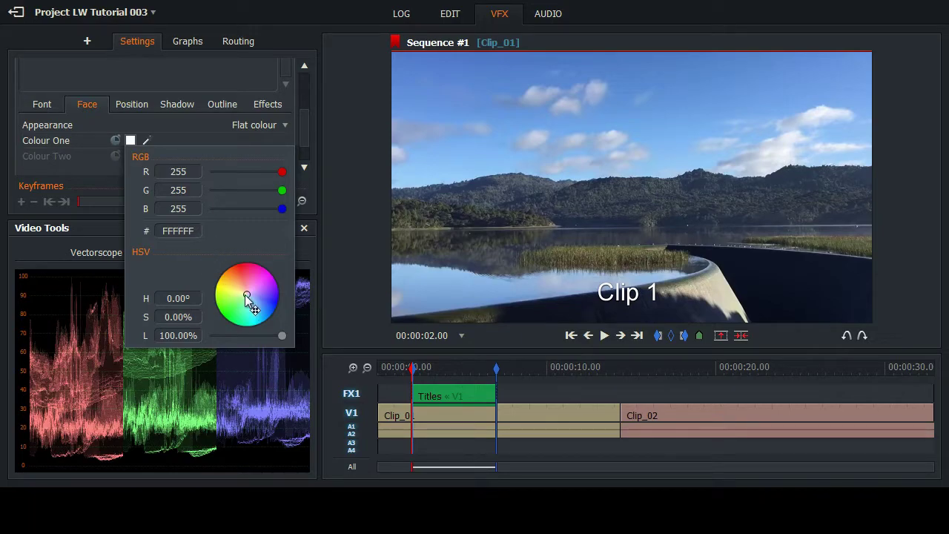
{"action": "left_click_drag", "start_coordinate": [247, 296], "coordinate": [220, 290]}
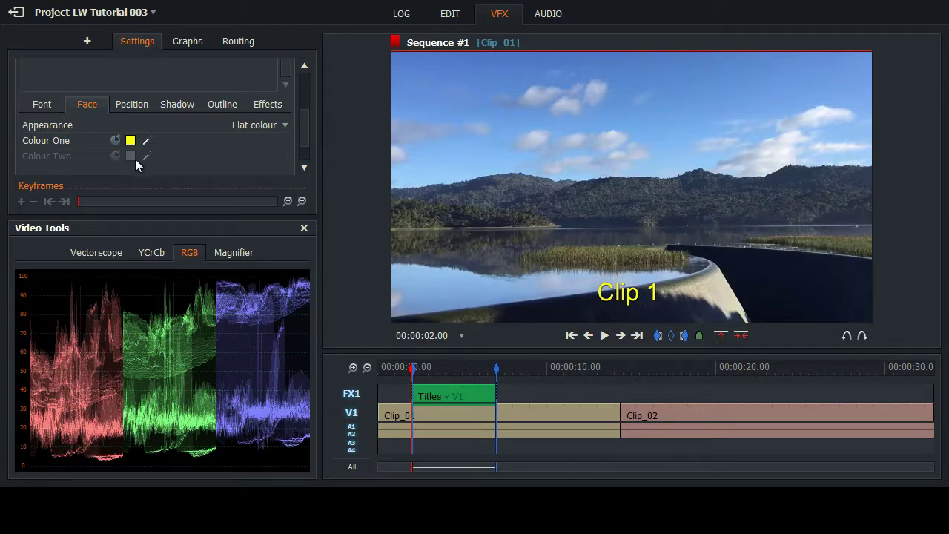
{"action": "left_click", "coordinate": [285, 124]}
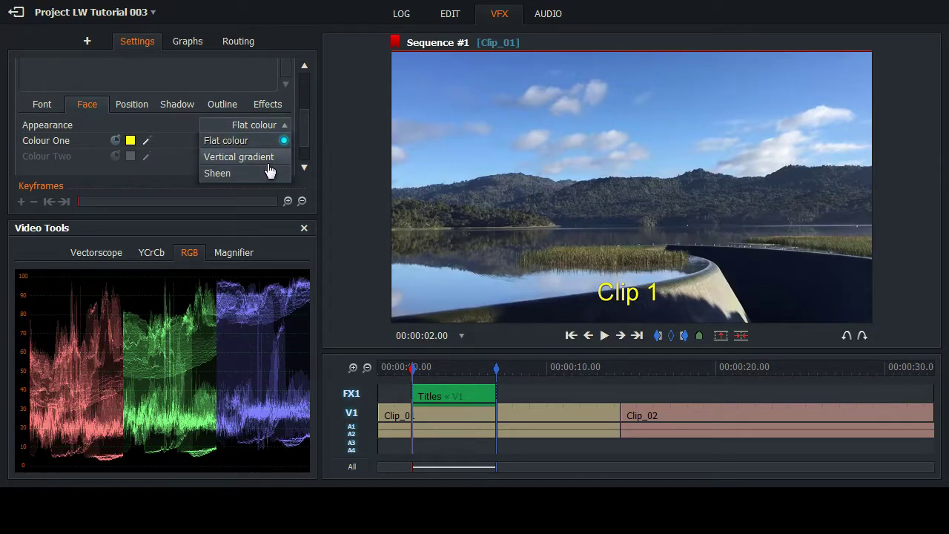
{"action": "left_click", "coordinate": [263, 157]}
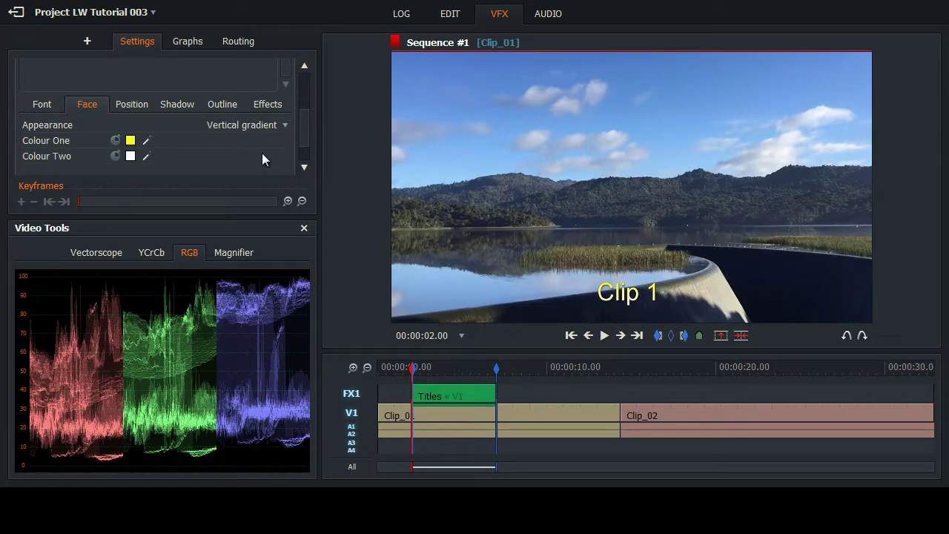
{"action": "left_click", "coordinate": [130, 157]}
{"action": "left_click_drag", "start_coordinate": [245, 313], "coordinate": [243, 281]}
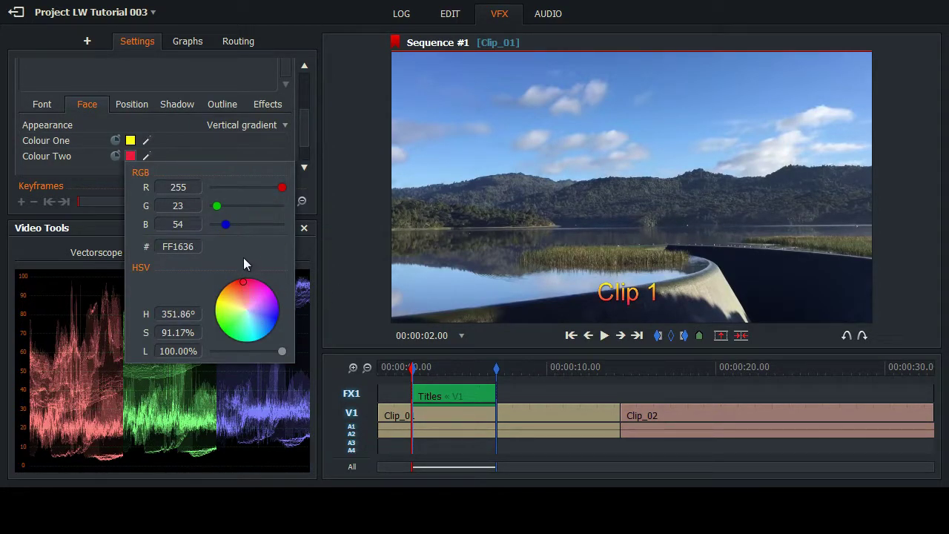
{"action": "left_click", "coordinate": [11, 183]}
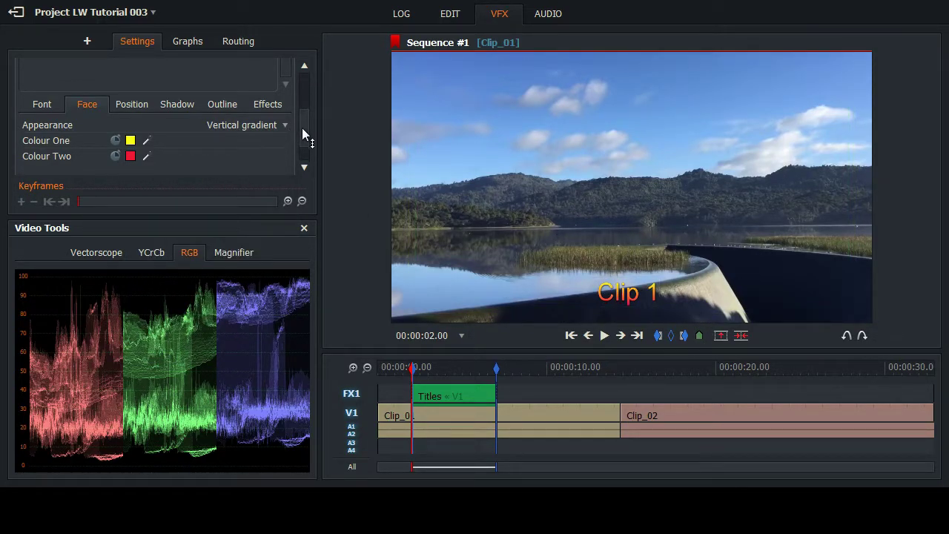
{"action": "left_click_drag", "start_coordinate": [302, 127], "coordinate": [304, 148]}
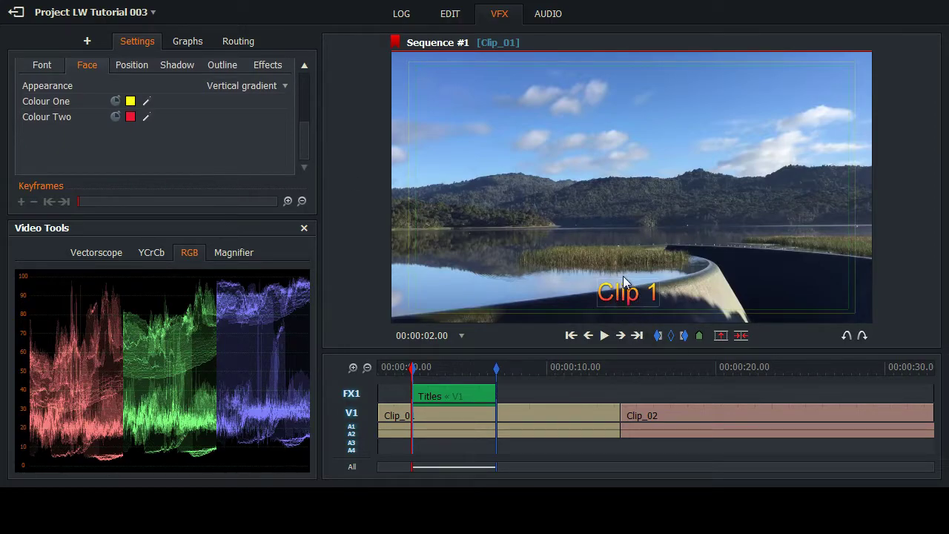
Set the Clip 1 title's typeface to Arial Black with Bold ticked.
{"action": "scroll", "coordinate": [214, 156], "scroll_direction": "up", "scroll_amount": 2}
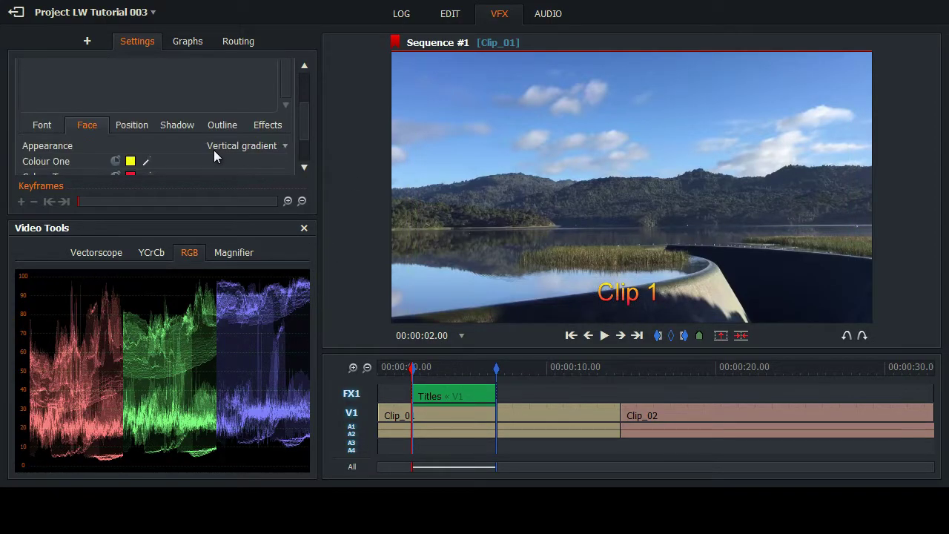
{"action": "left_click", "coordinate": [43, 124]}
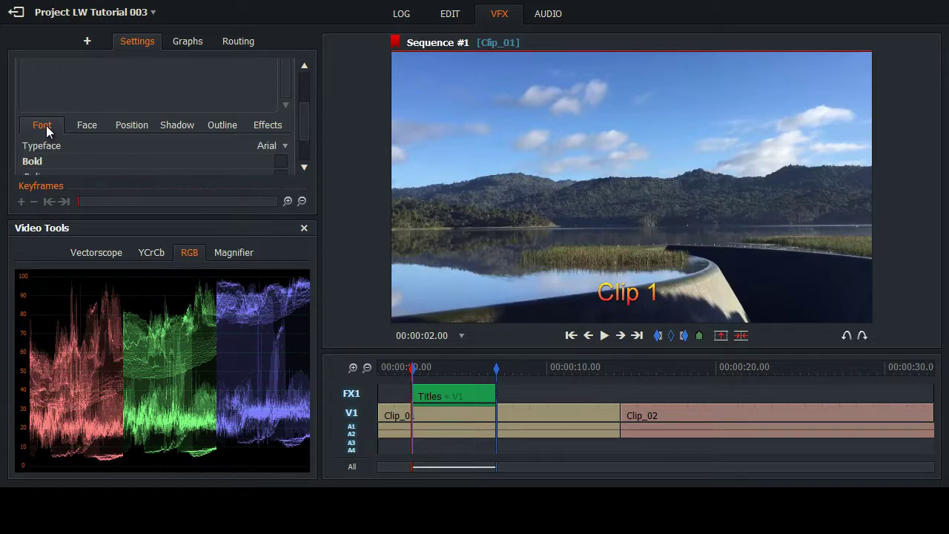
{"action": "left_click", "coordinate": [281, 161]}
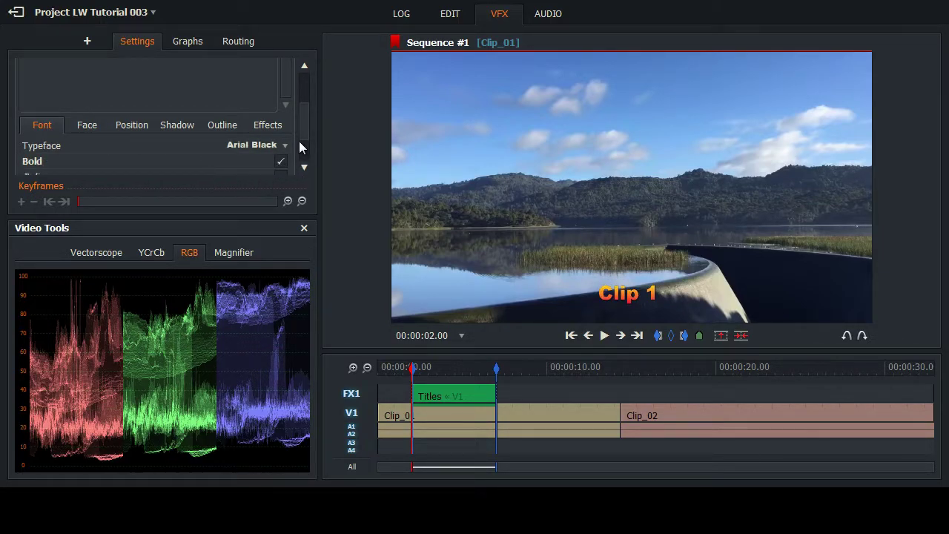
{"action": "left_click_drag", "start_coordinate": [303, 121], "coordinate": [302, 156]}
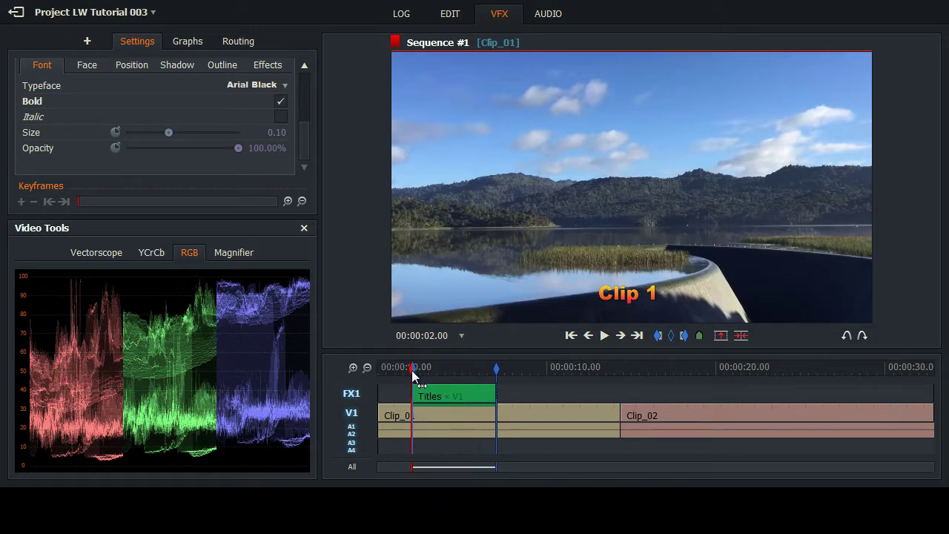
{"action": "left_click_drag", "start_coordinate": [413, 369], "coordinate": [399, 366]}
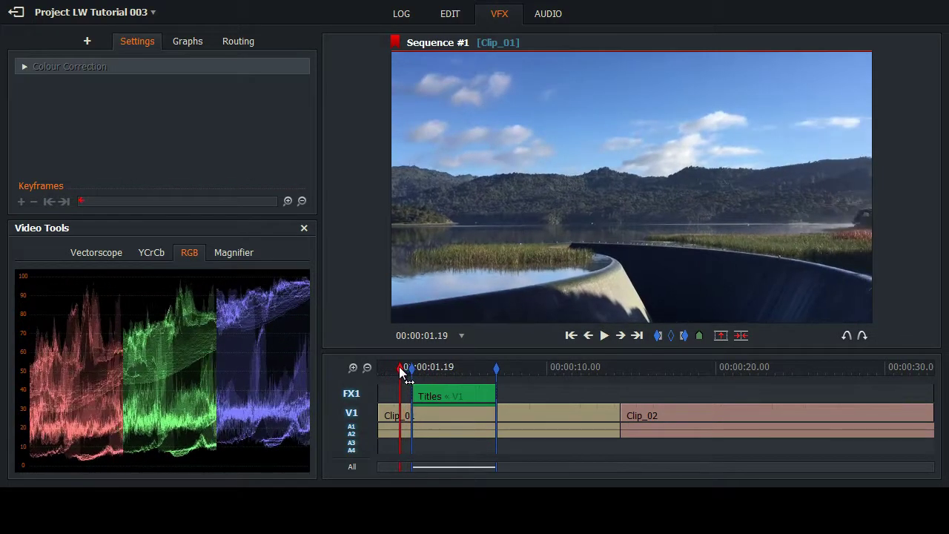
{"action": "left_click", "coordinate": [604, 341]}
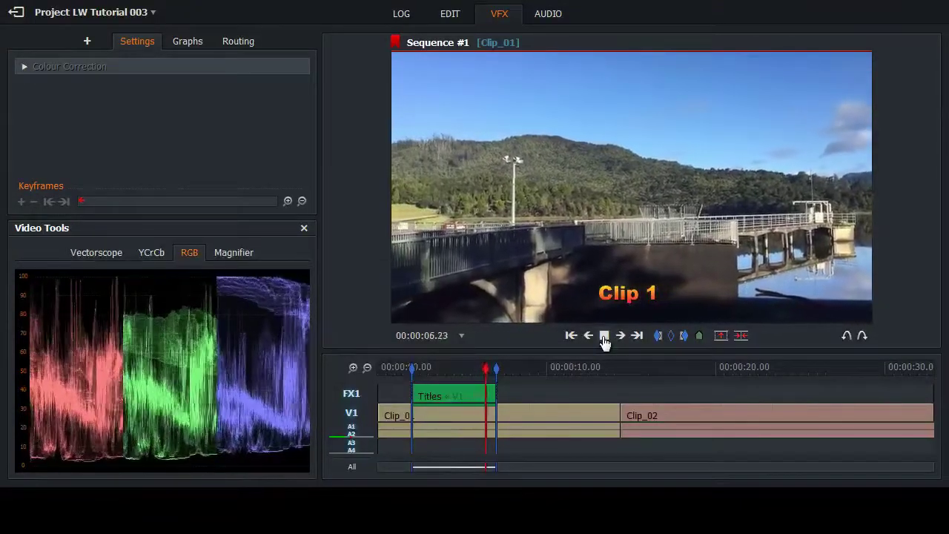
{"action": "left_click", "coordinate": [605, 338]}
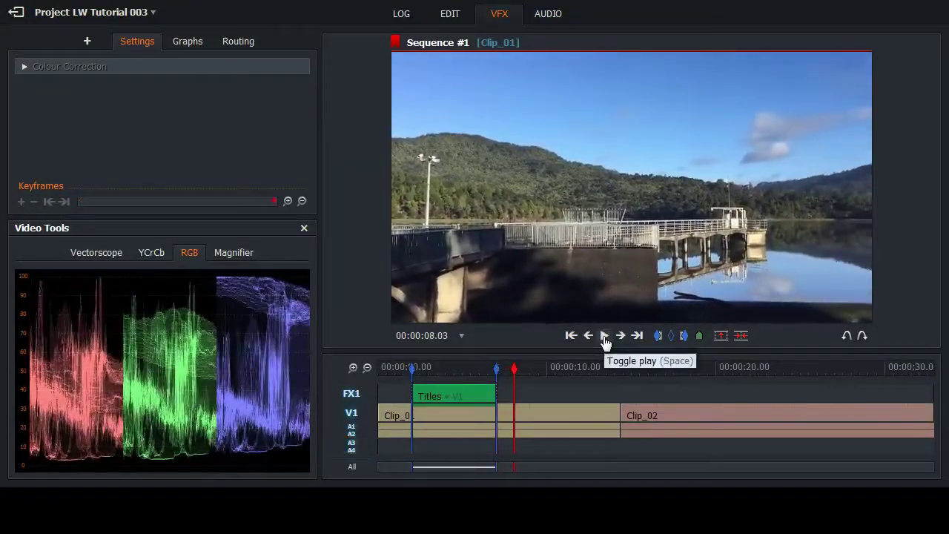
{"action": "left_click", "coordinate": [672, 336]}
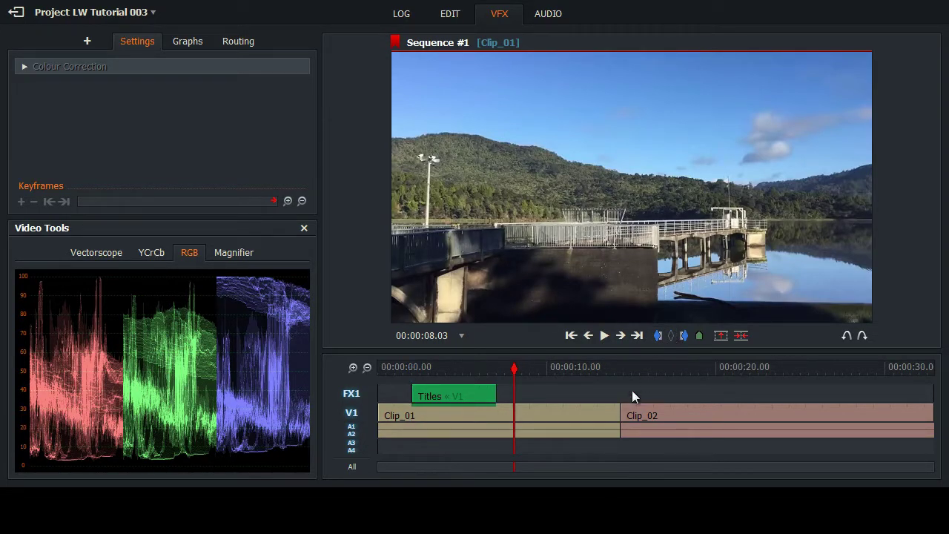
Mark a new range on Clip_02 from about 16 s to 00:00:21.01.
{"action": "left_click_drag", "start_coordinate": [515, 369], "coordinate": [648, 375]}
{"action": "left_click", "coordinate": [657, 335]}
{"action": "left_click_drag", "start_coordinate": [649, 376], "coordinate": [732, 381]}
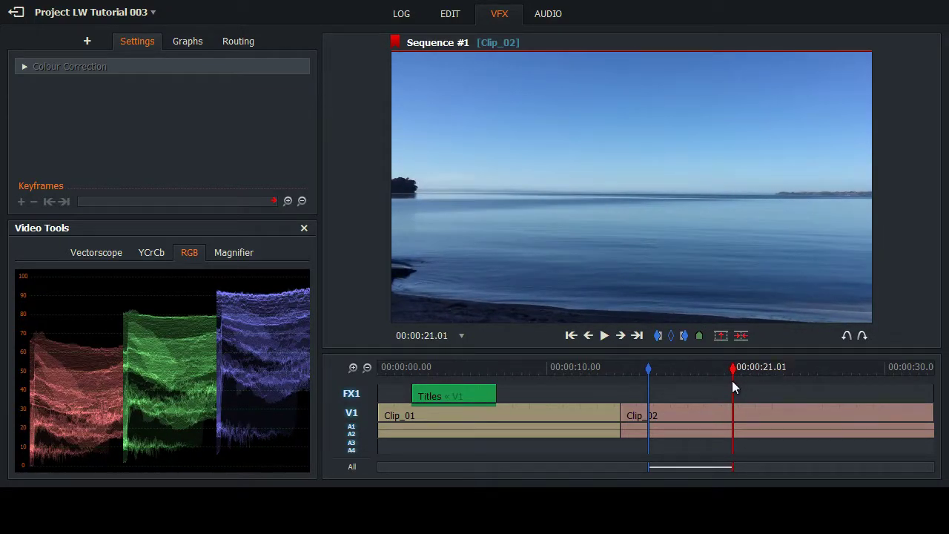
{"action": "left_click", "coordinate": [685, 336]}
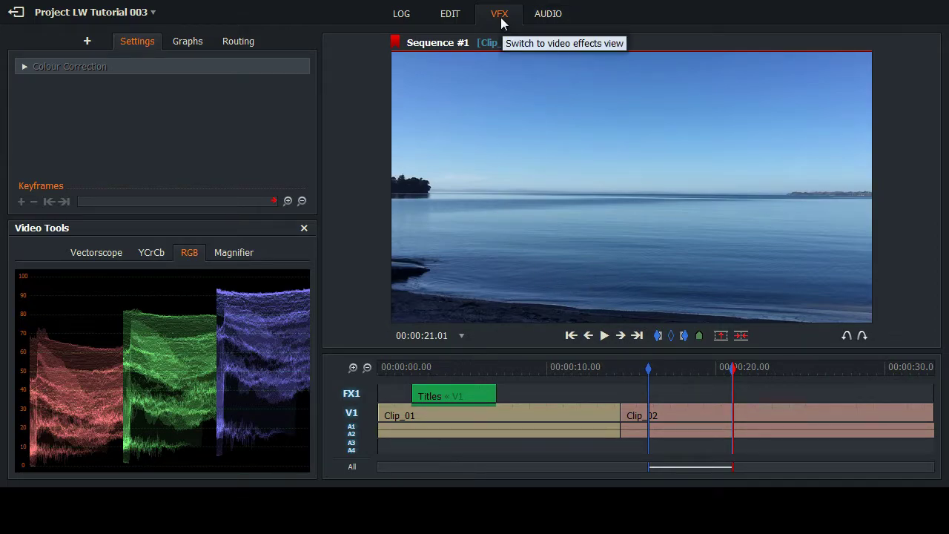
{"action": "left_click", "coordinate": [85, 46]}
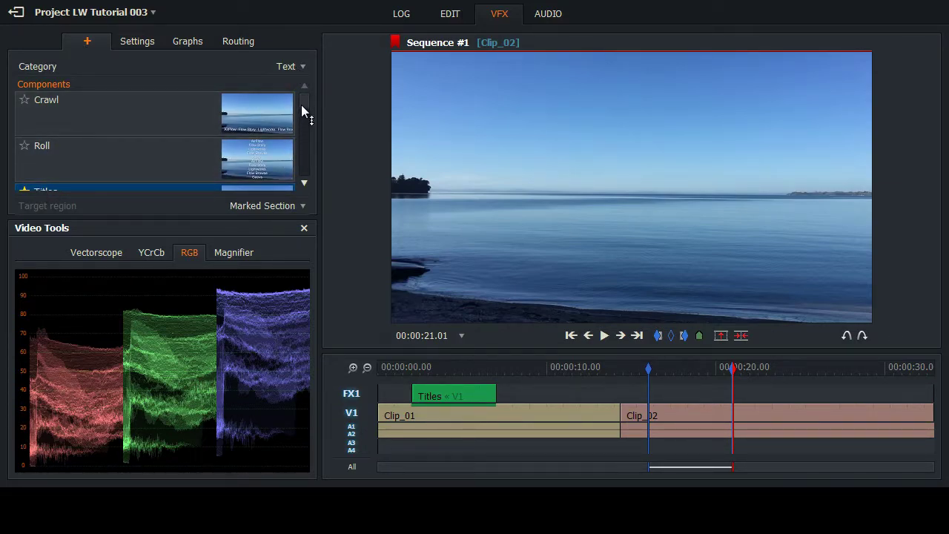
Add a second Titles effect over the marked Clip_02 range and retype its text as 'Clip 2'.
{"action": "scroll", "coordinate": [301, 107], "scroll_direction": "down", "scroll_amount": 3}
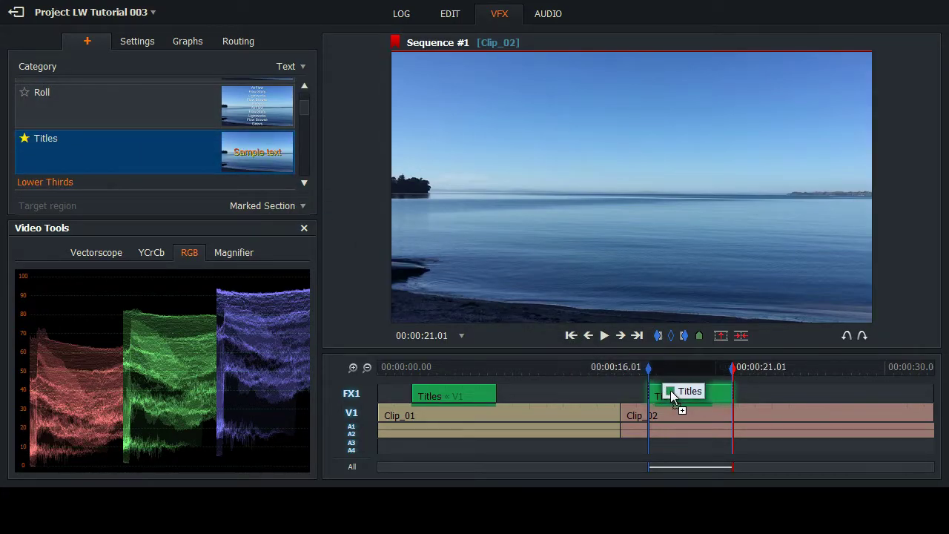
{"action": "left_click_drag", "start_coordinate": [49, 154], "coordinate": [671, 389]}
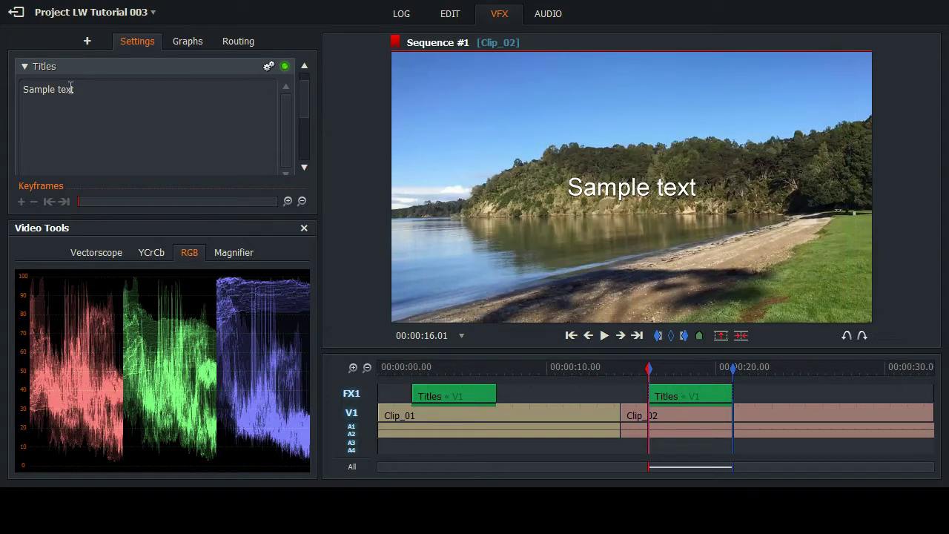
{"action": "left_click_drag", "start_coordinate": [89, 89], "coordinate": [8, 90]}
{"action": "type", "text": "Clip 2"}
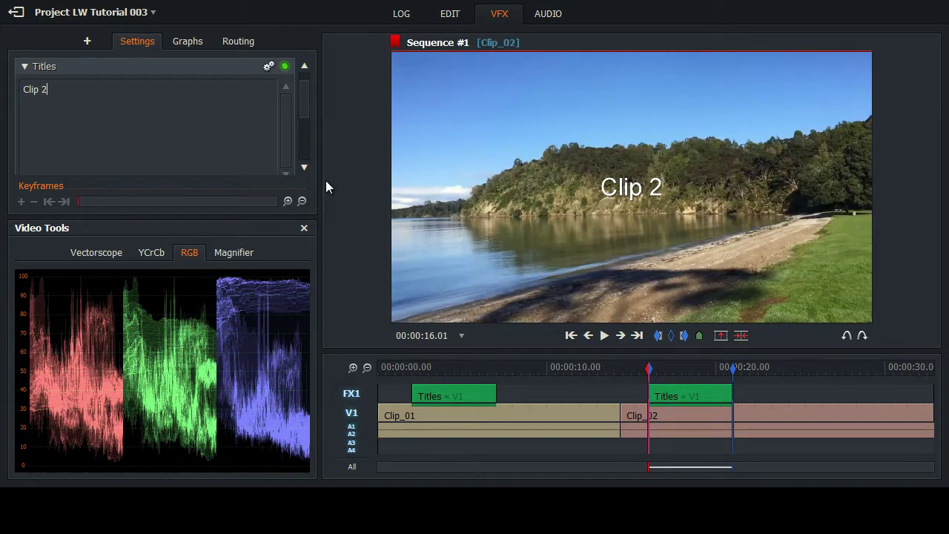
{"action": "left_click_drag", "start_coordinate": [303, 96], "coordinate": [310, 129]}
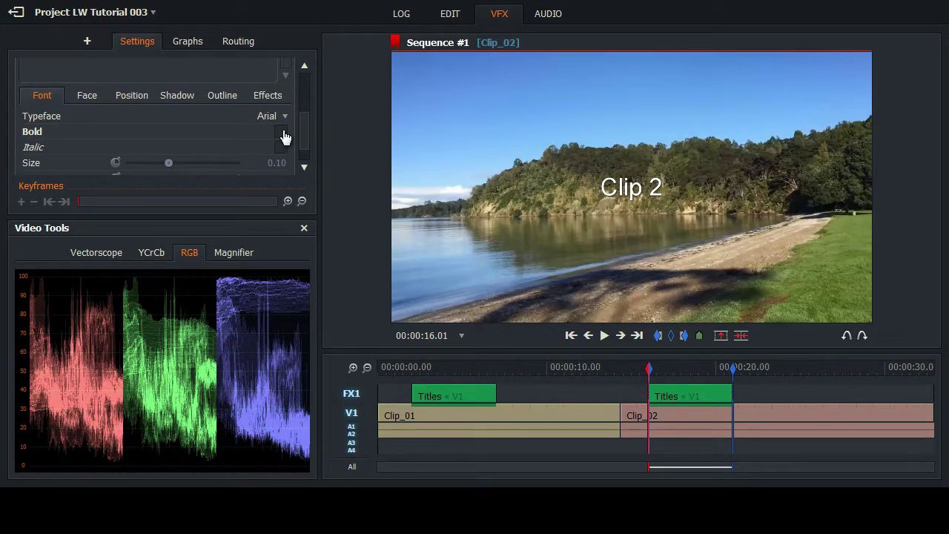
Give the Clip 2 title a yellow-to-red vertical gradient face and move it near the frame bottom.
{"action": "left_click", "coordinate": [85, 96]}
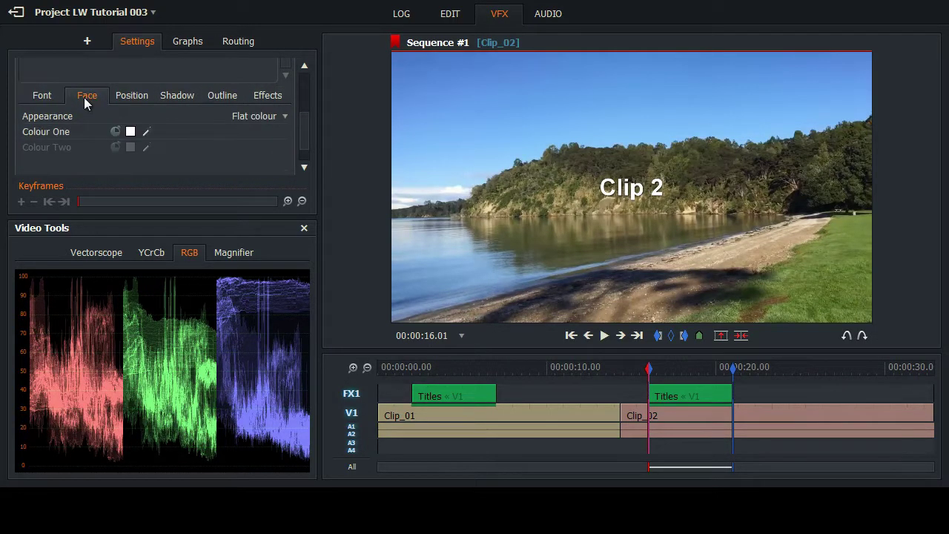
{"action": "left_click", "coordinate": [130, 132]}
{"action": "left_click_drag", "start_coordinate": [247, 286], "coordinate": [219, 274]}
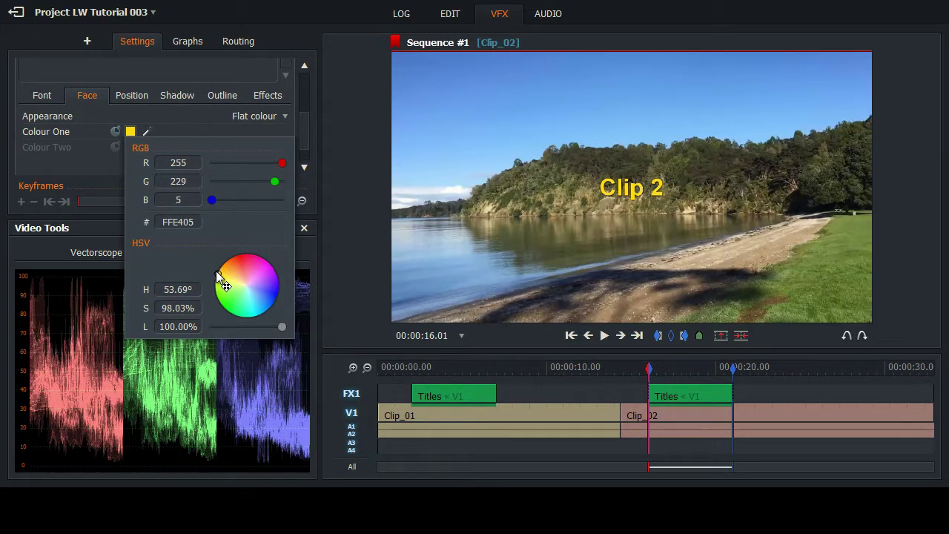
{"action": "left_click", "coordinate": [102, 178]}
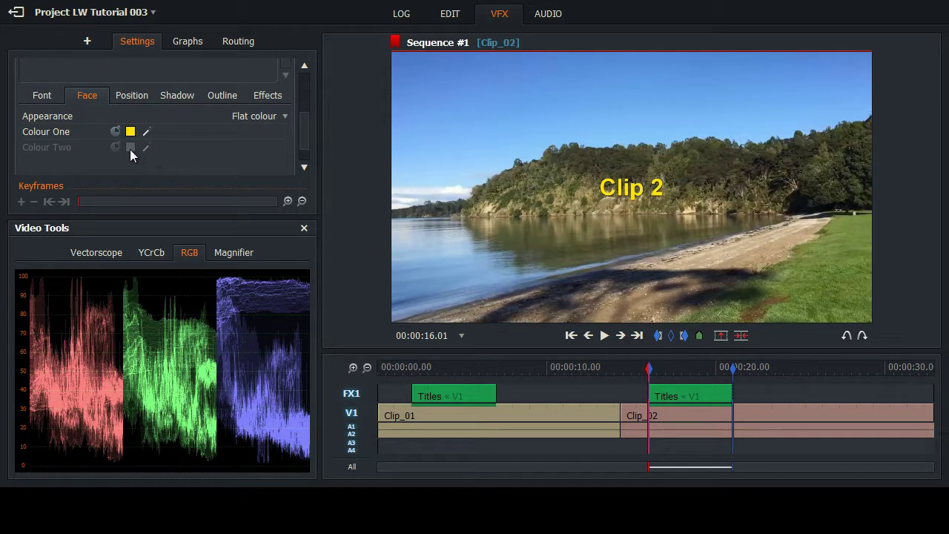
{"action": "left_click", "coordinate": [285, 116]}
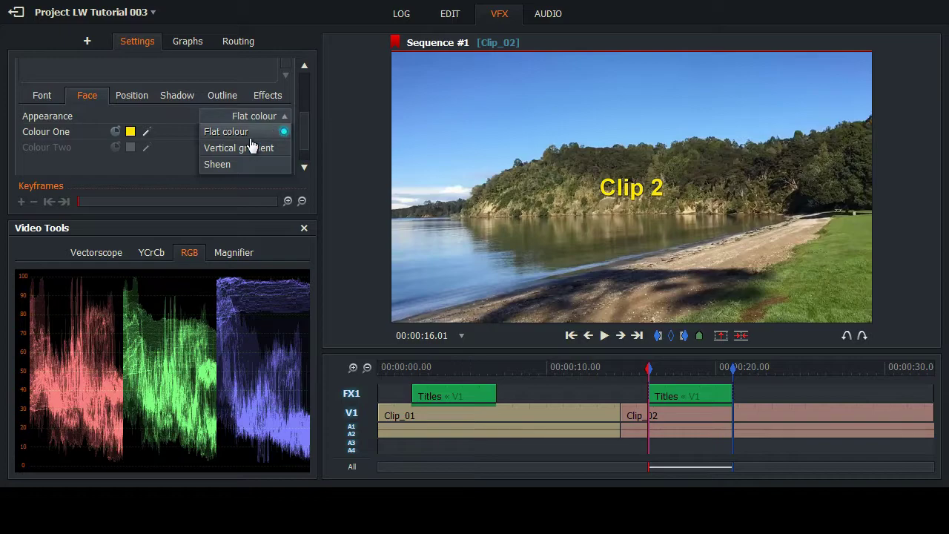
{"action": "left_click", "coordinate": [247, 147]}
{"action": "left_click", "coordinate": [131, 148]}
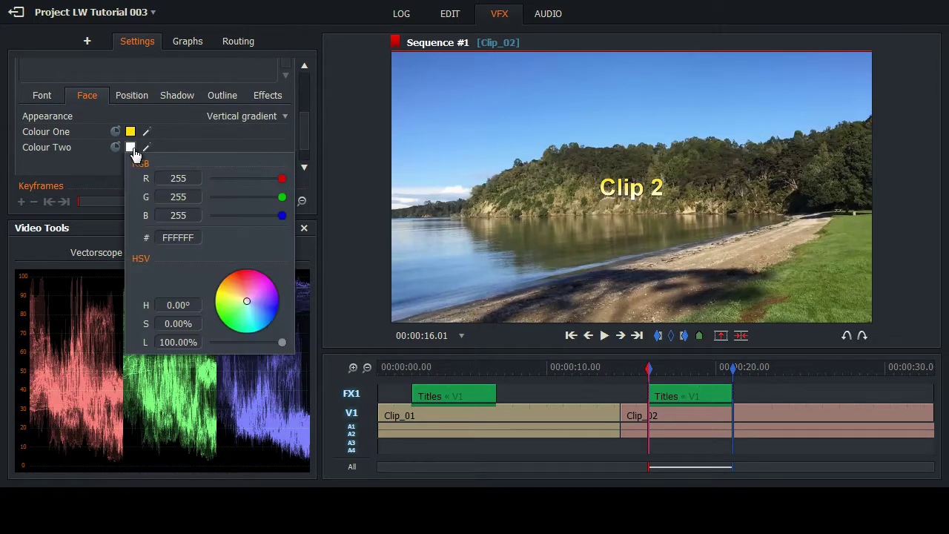
{"action": "left_click_drag", "start_coordinate": [249, 304], "coordinate": [241, 272]}
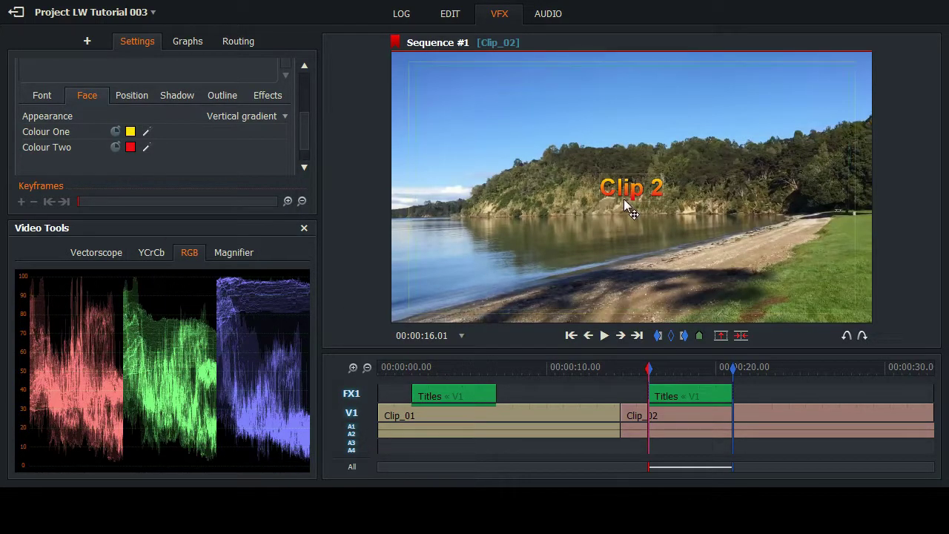
{"action": "left_click_drag", "start_coordinate": [630, 191], "coordinate": [628, 301]}
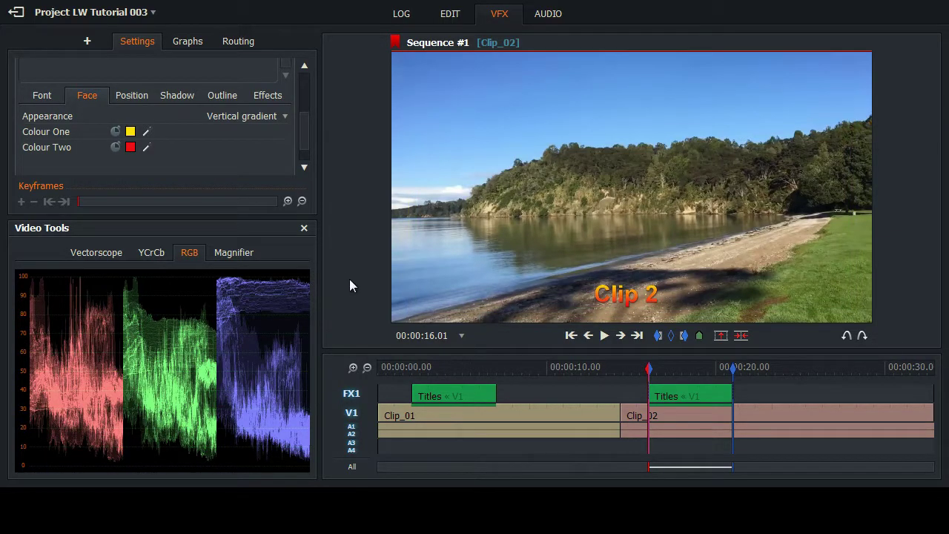
{"action": "left_click", "coordinate": [670, 336]}
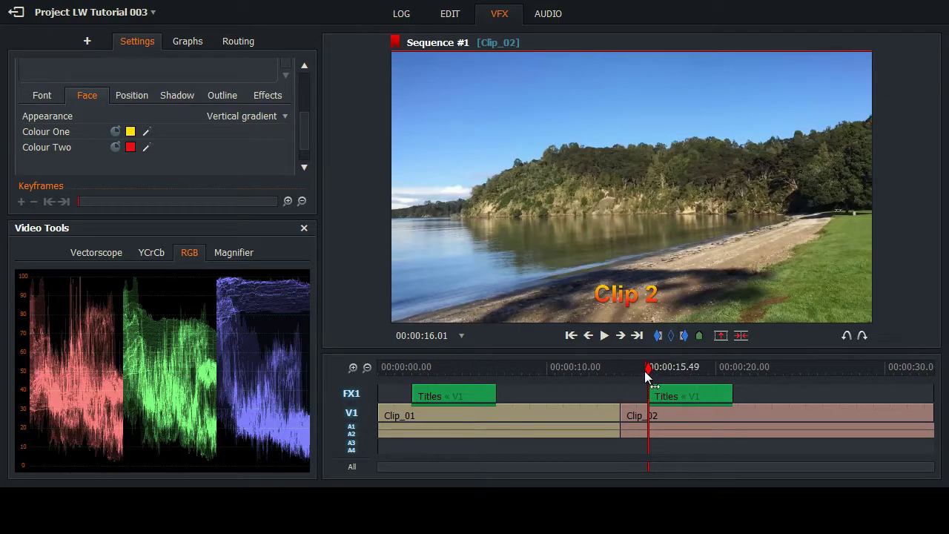
{"action": "left_click_drag", "start_coordinate": [649, 371], "coordinate": [572, 374]}
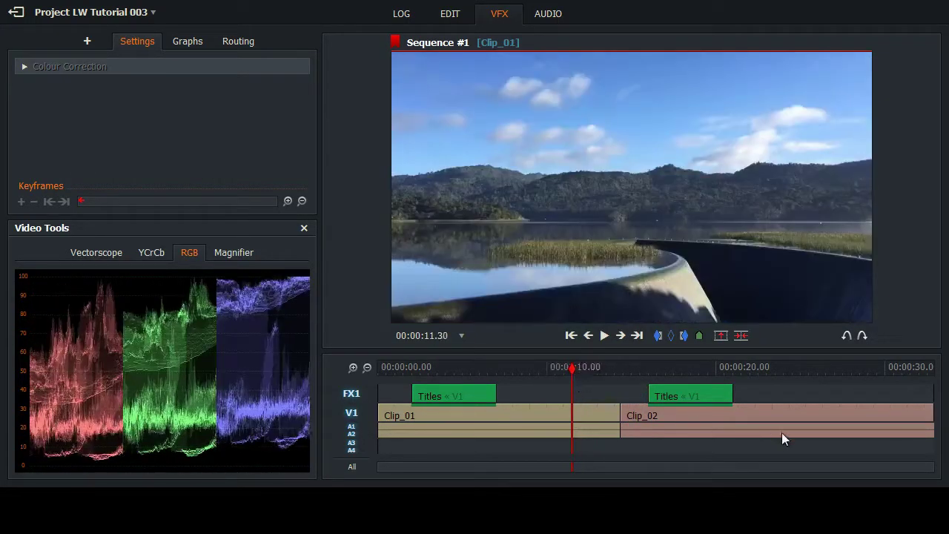
{"action": "left_click", "coordinate": [606, 338]}
{"action": "left_click", "coordinate": [604, 338]}
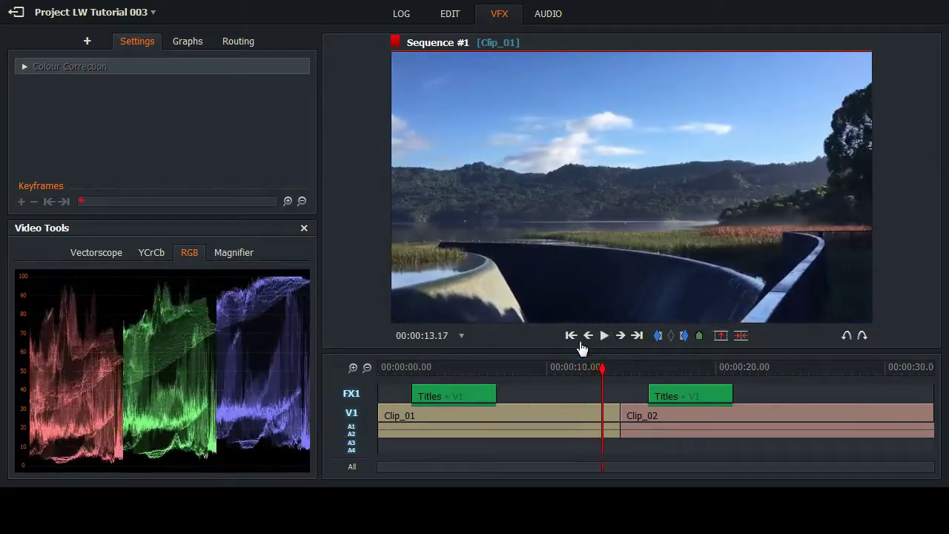
{"action": "left_click", "coordinate": [571, 337]}
{"action": "left_click", "coordinate": [571, 336]}
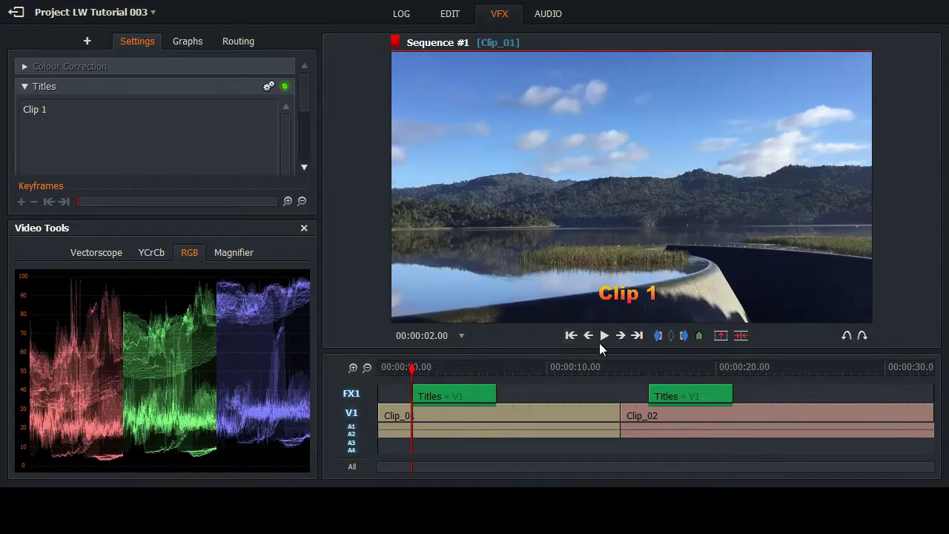
{"action": "left_click", "coordinate": [605, 338]}
{"action": "left_click", "coordinate": [604, 336]}
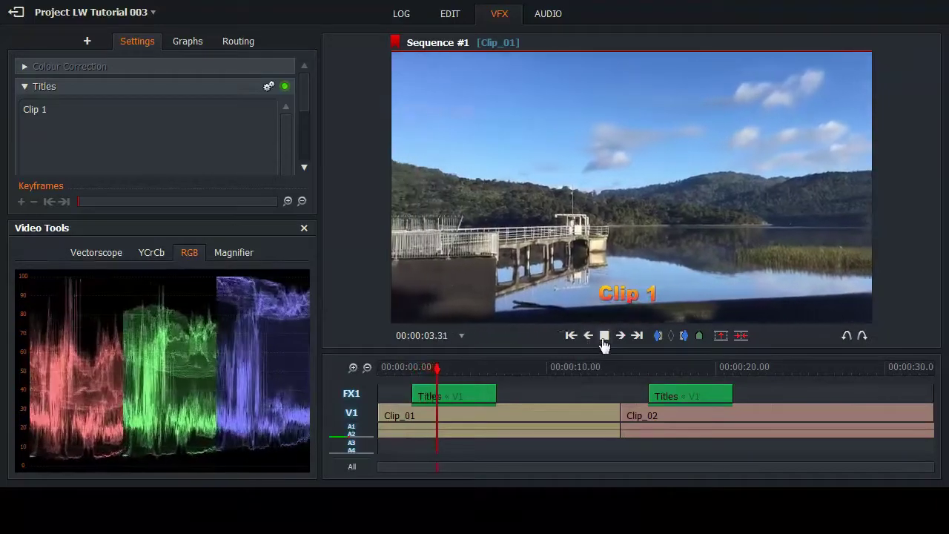
{"action": "left_click", "coordinate": [569, 336]}
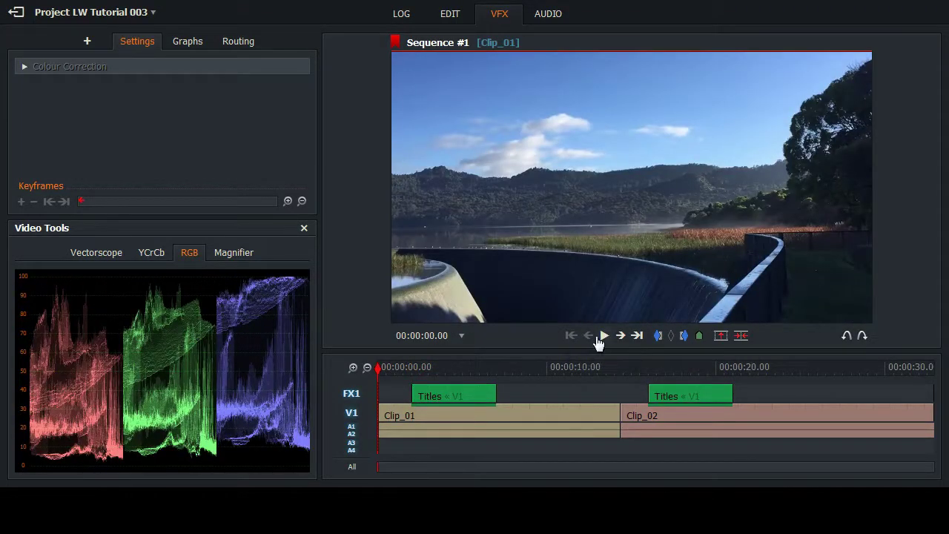
{"action": "left_click", "coordinate": [604, 338]}
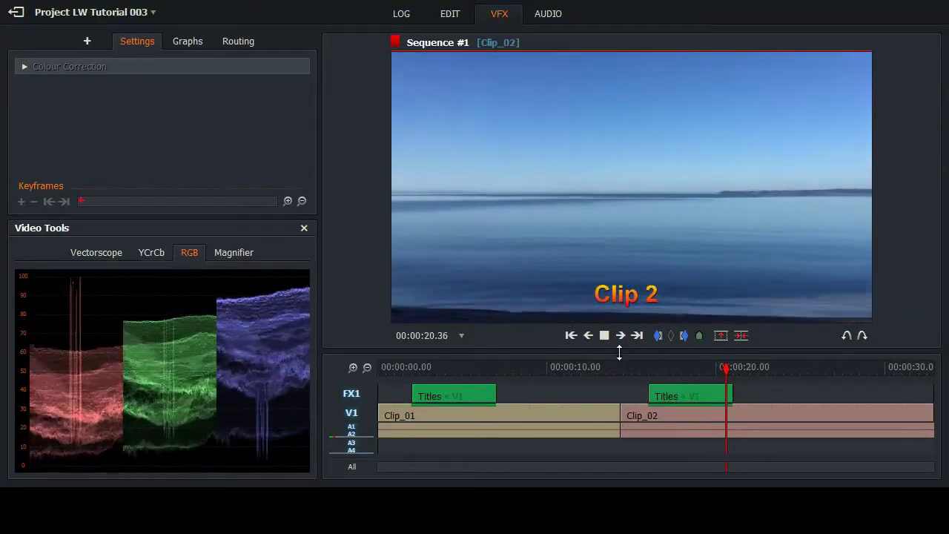
{"action": "left_click", "coordinate": [606, 338]}
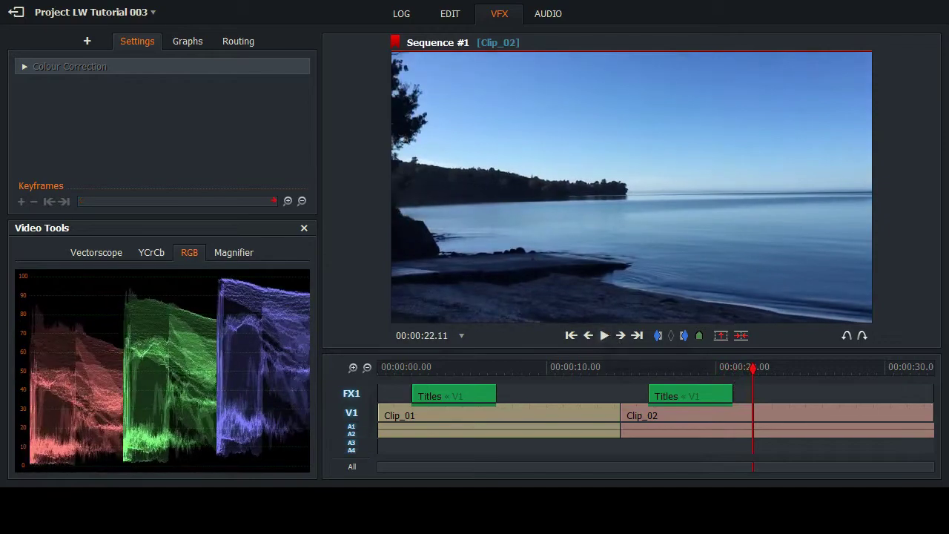
{"action": "left_click", "coordinate": [702, 375]}
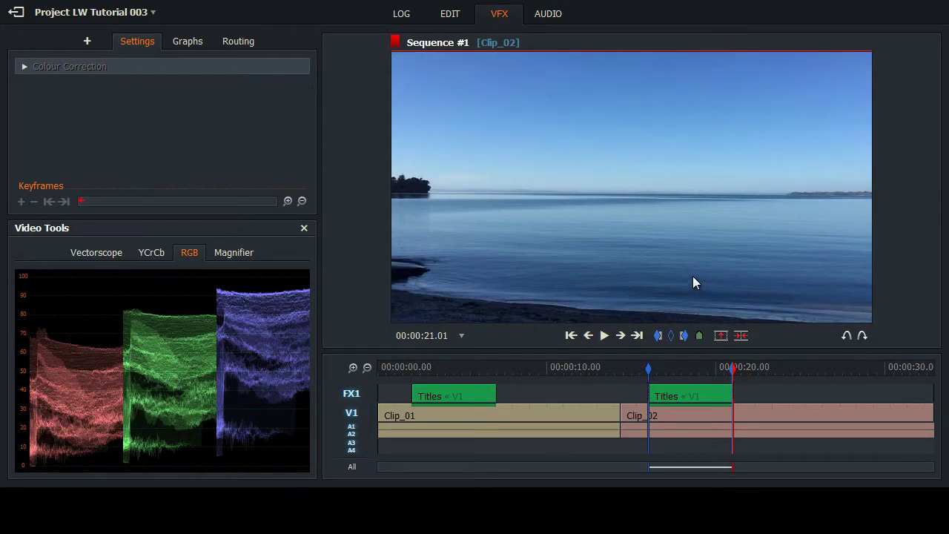